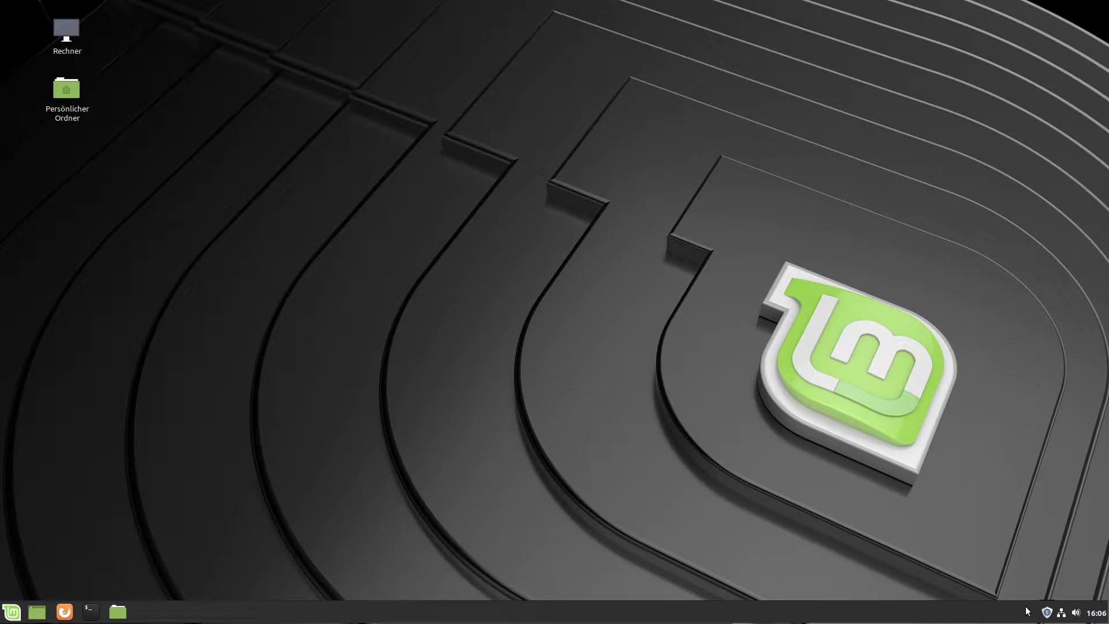
key("super")
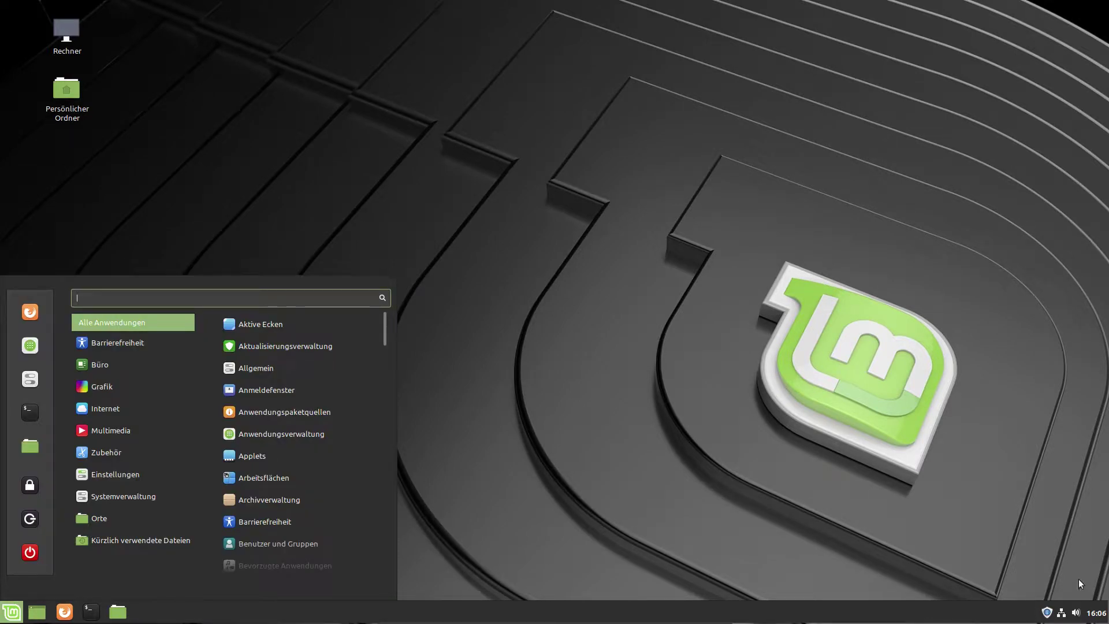
key("super")
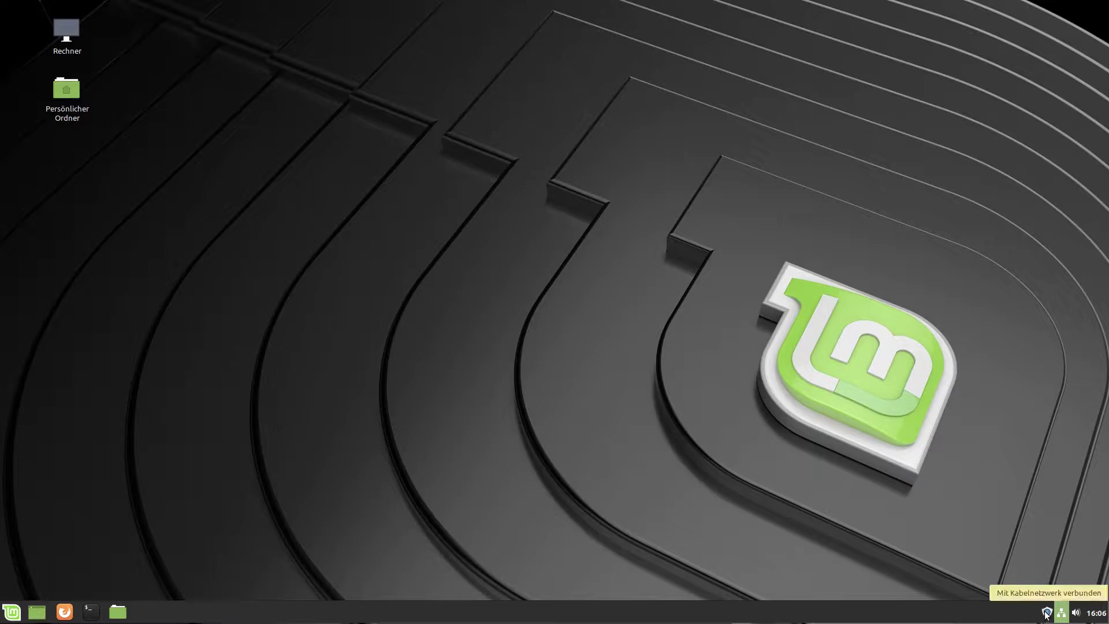
Open the Update Manager, confirm its welcome page, and launch the system snapshot setup, authenticating with the account password
left_click(1046, 613)
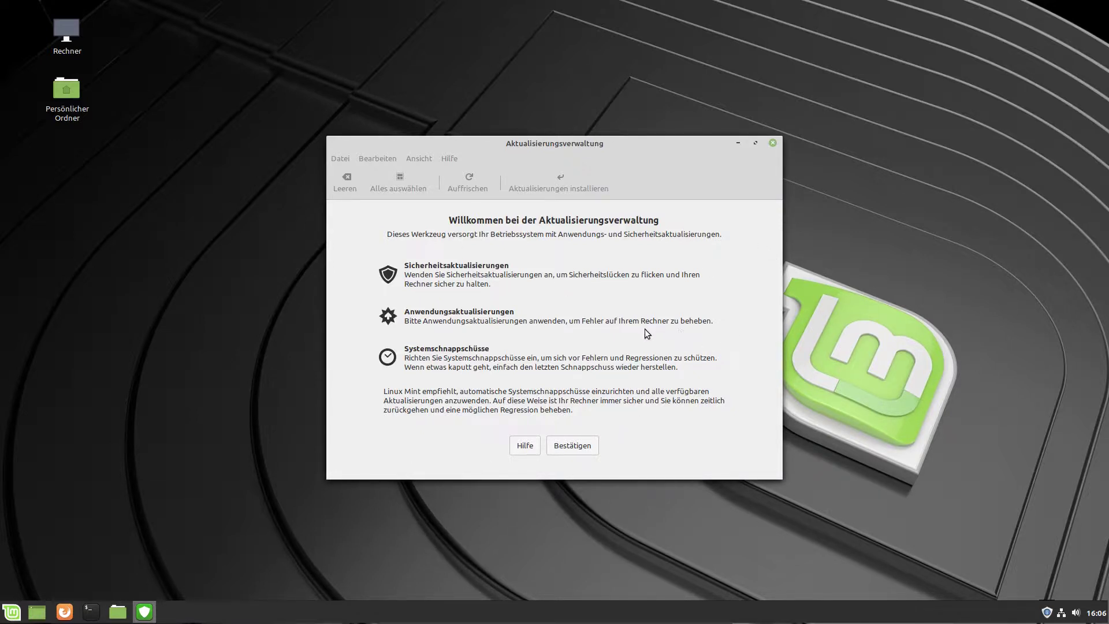
left_click(587, 448)
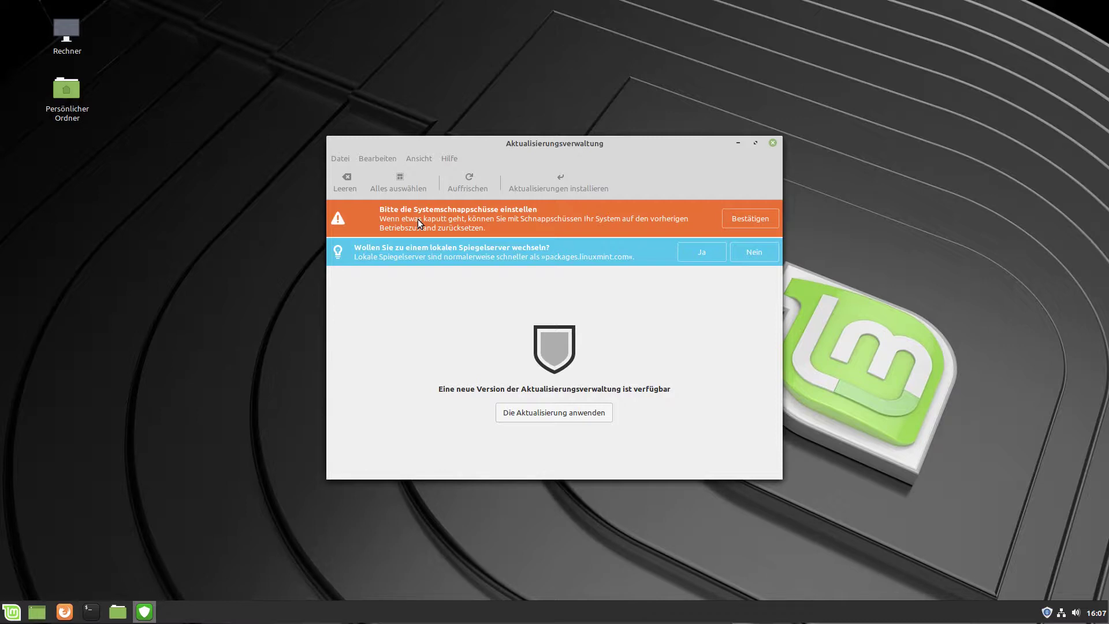
left_click(747, 219)
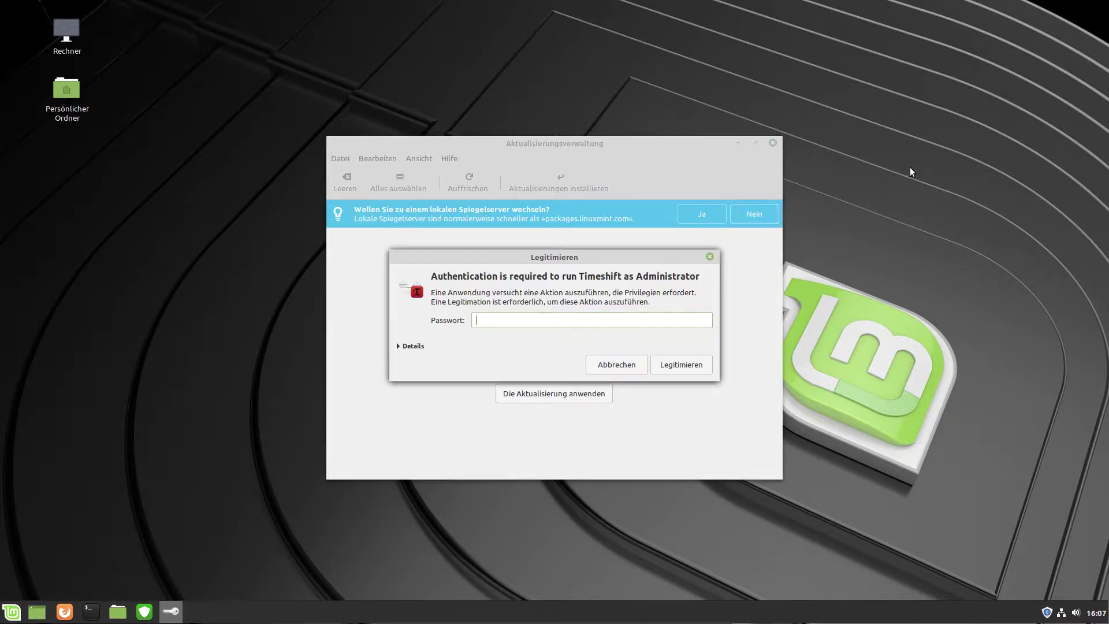
type("•••••••••••••")
key("Return")
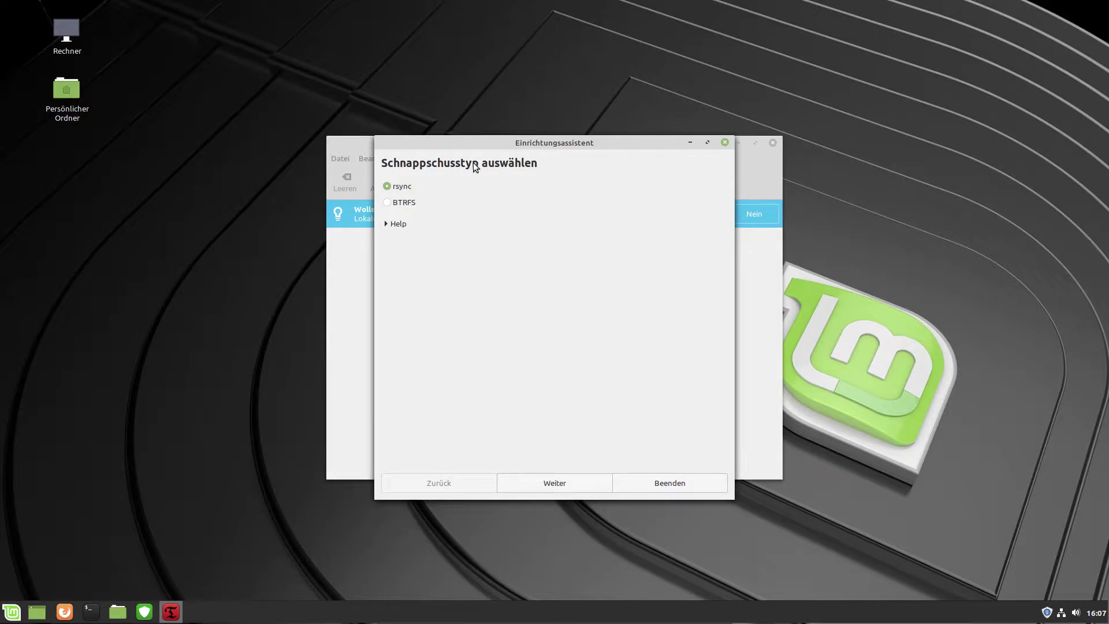
Accept rsync as the snapshot type and sda1 as the snapshot location in the Timeshift setup wizard
left_click(583, 490)
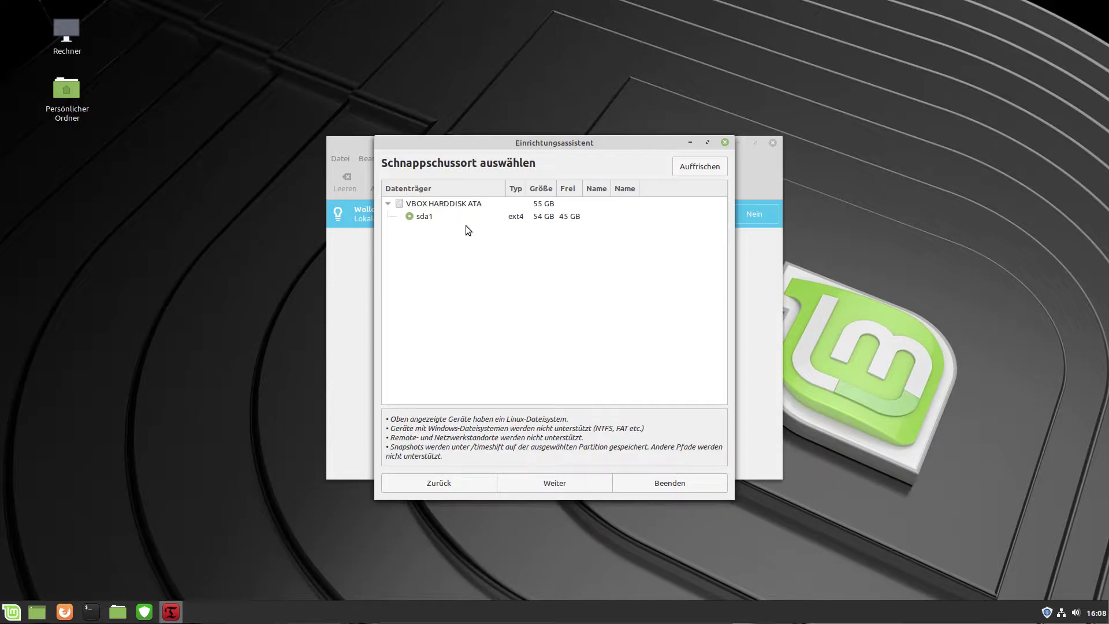
left_click(563, 479)
Schedule snapshots at system start instead of daily, lower the retained counts for both levels, and proceed in the wizard
mouse_move(665, 316)
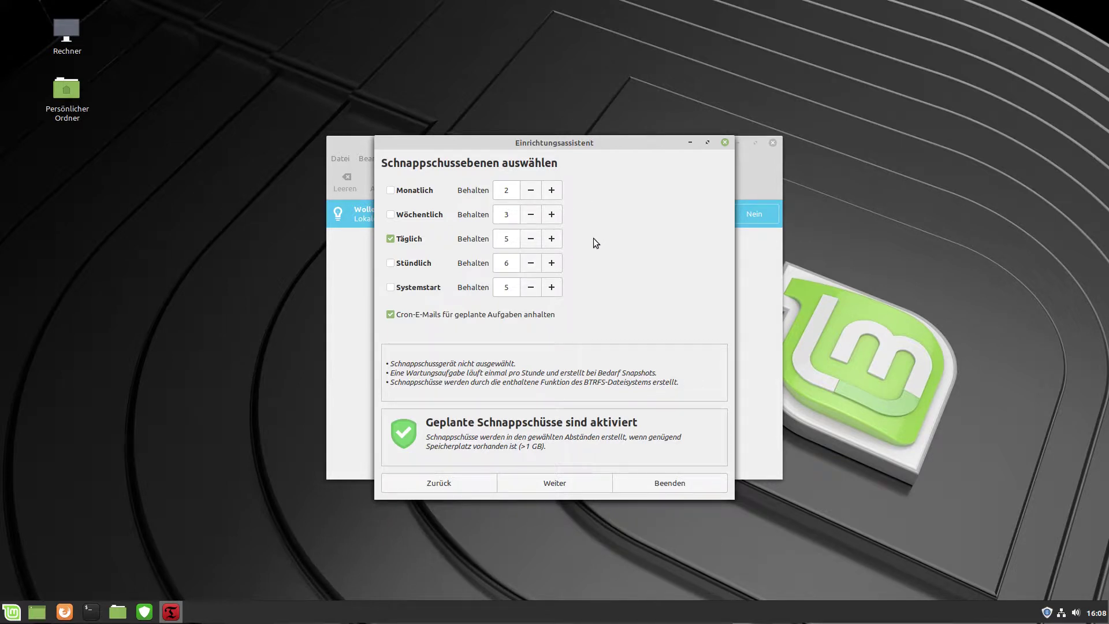
left_click(531, 238)
left_click(531, 238)
left_click(532, 239)
left_click(532, 239)
left_click(407, 288)
left_click(420, 242)
left_click(531, 287)
left_click(567, 481)
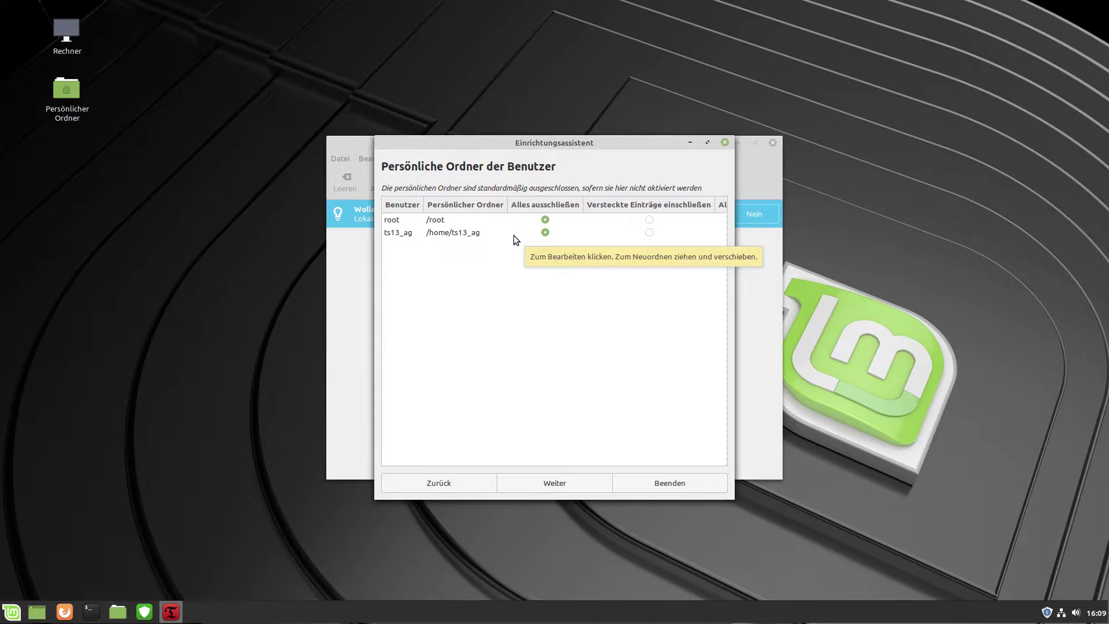
Keep the users' home folders excluded from snapshots, finish the setup wizard, and close Timeshift
left_click(559, 484)
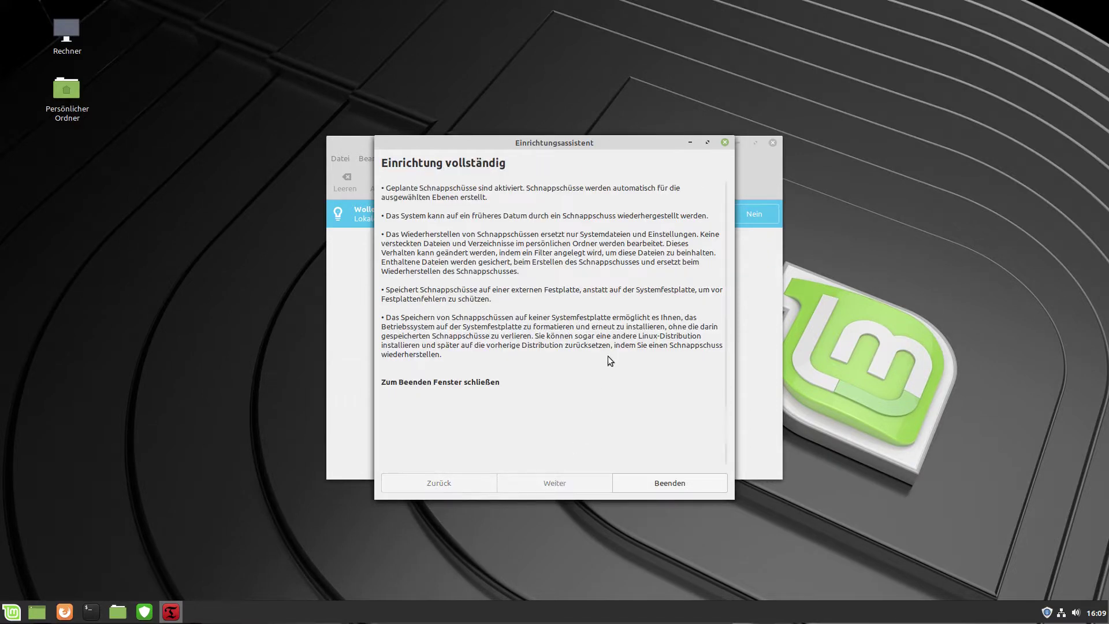
left_click(669, 483)
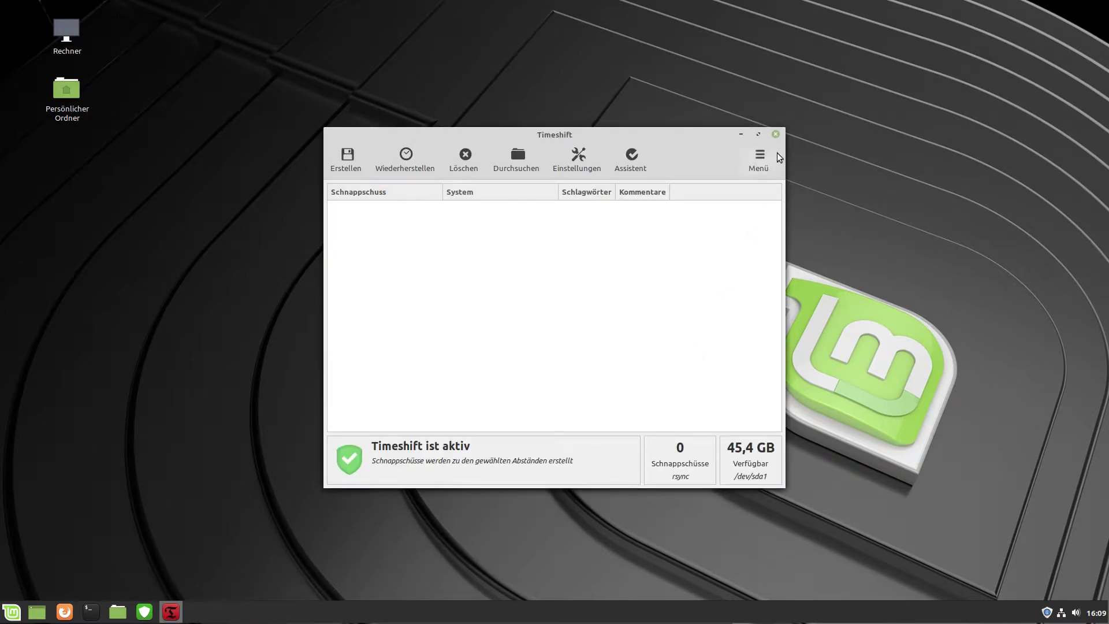
left_click(776, 135)
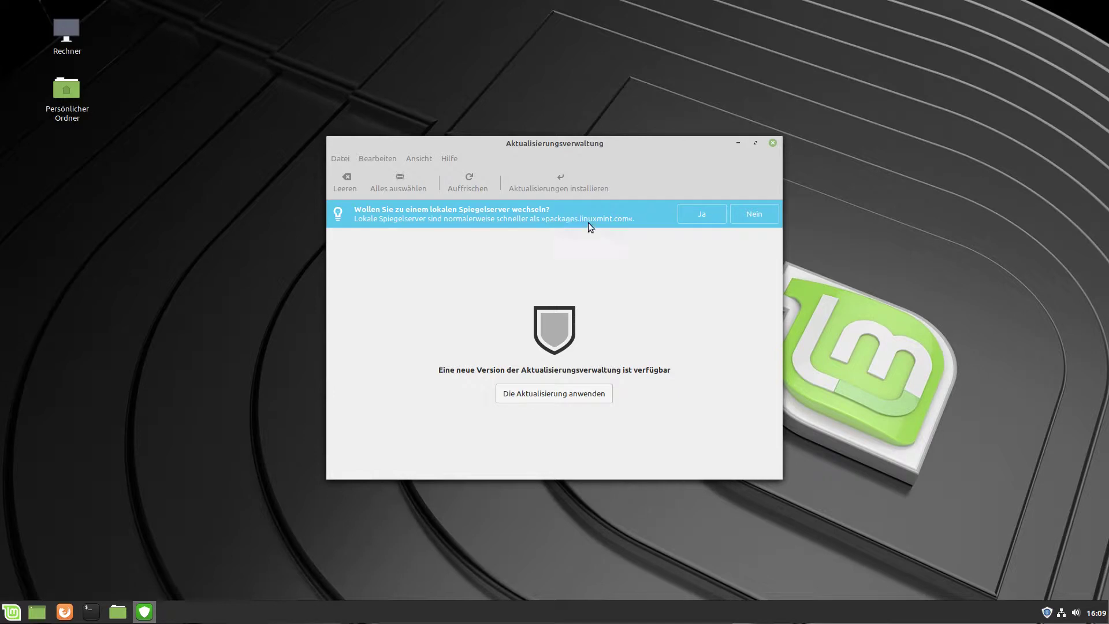
Accept the offer to switch to a local mirror and authenticate for the software sources with the account password
left_click(695, 215)
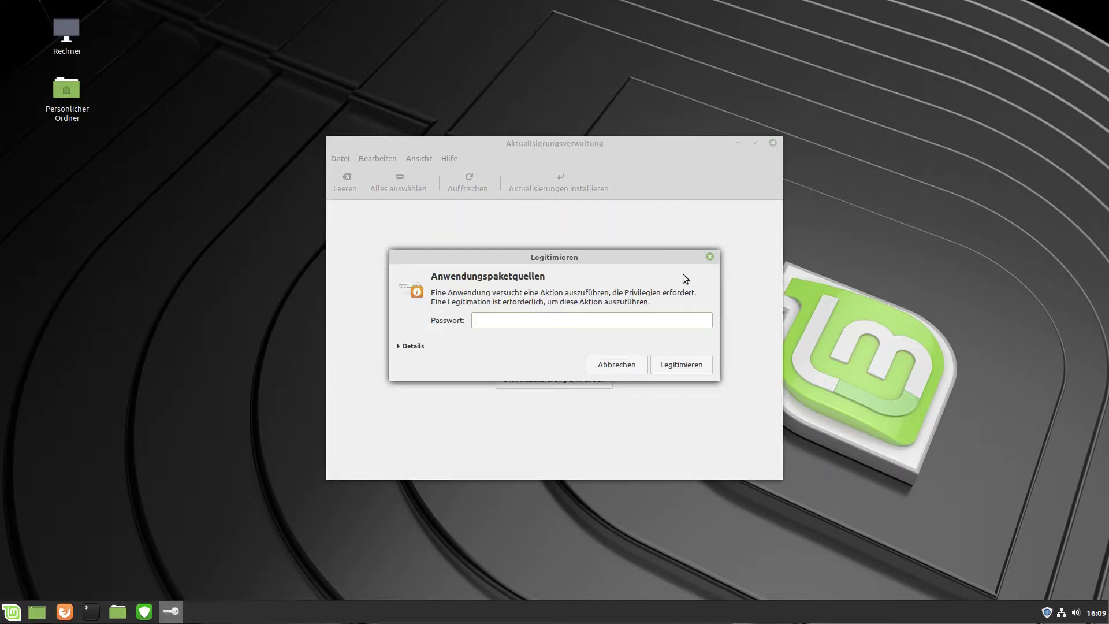
type("************")
key("Return")
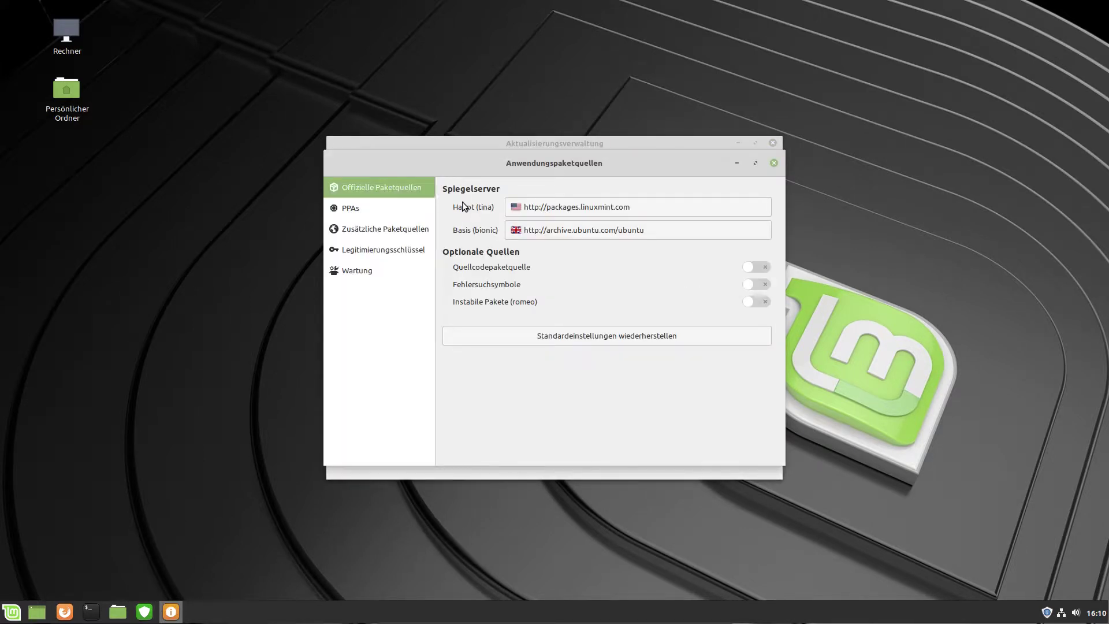
left_click(603, 208)
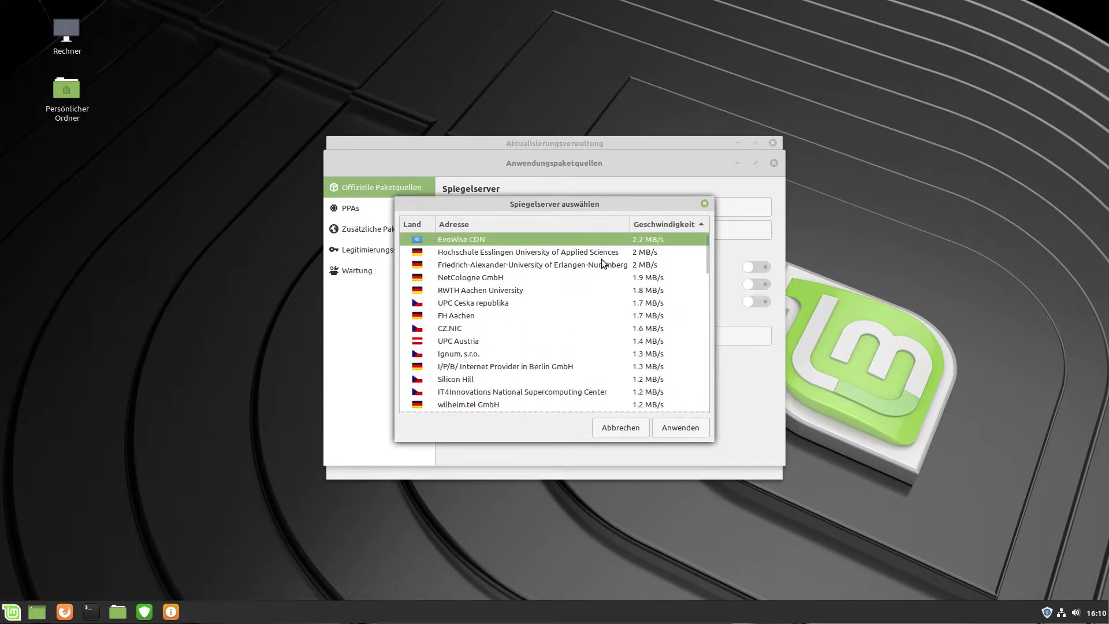
left_click(680, 427)
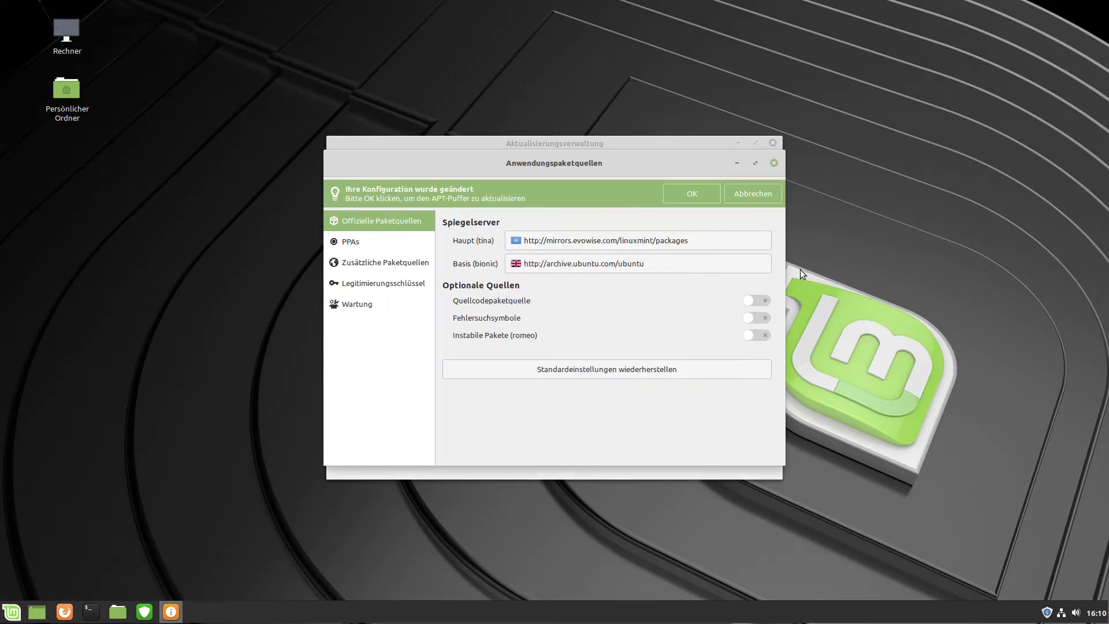
left_click(563, 263)
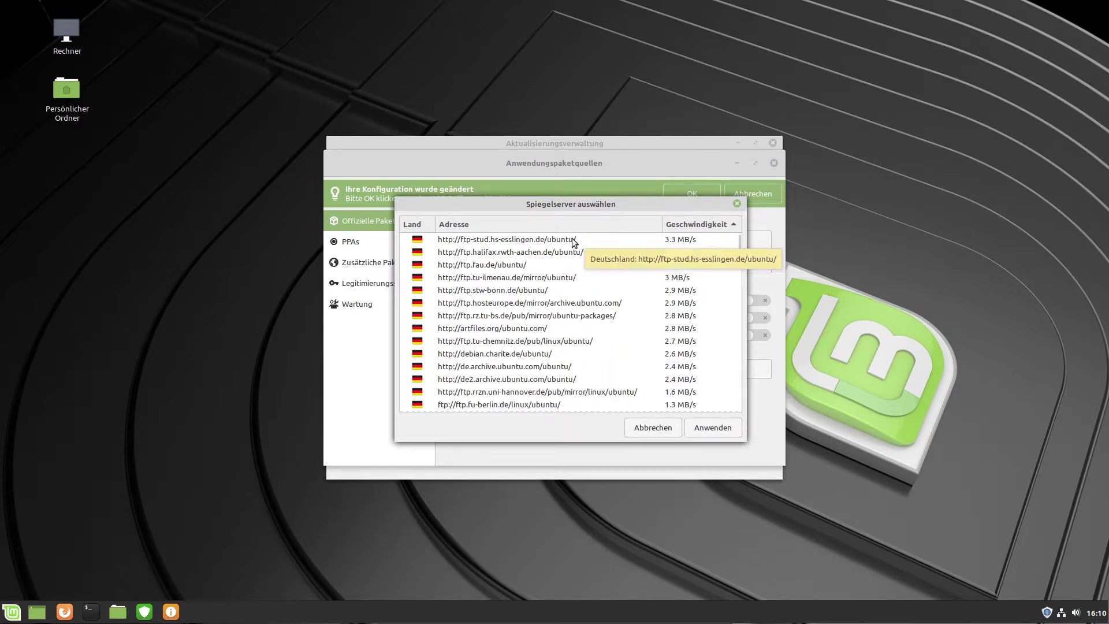
left_click(572, 238)
left_click(728, 431)
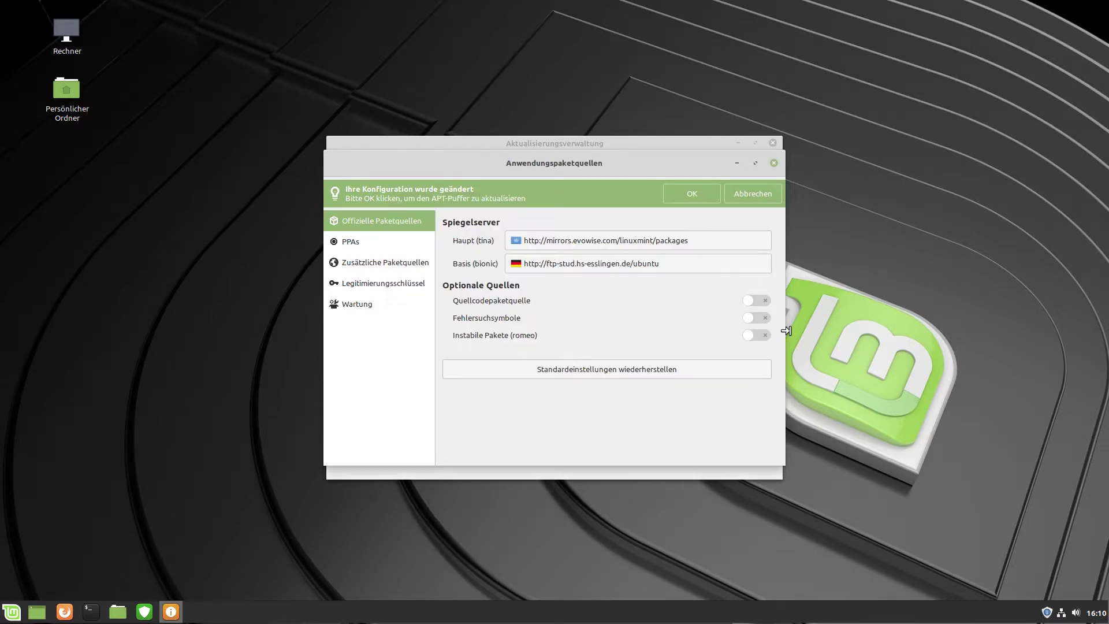
left_click(696, 193)
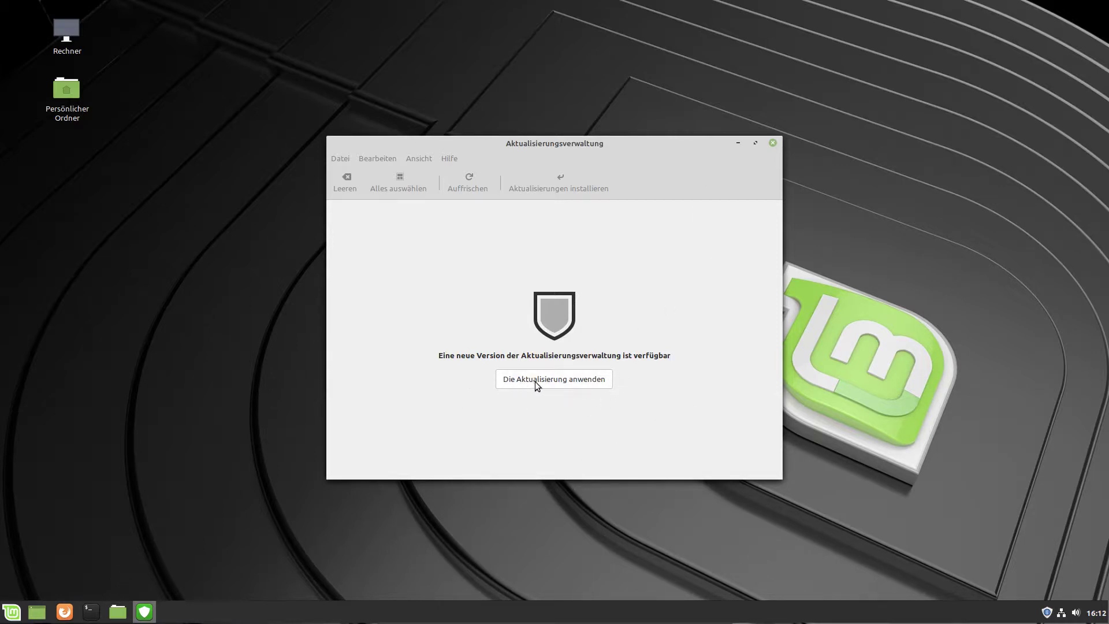
Apply the available update of the Update Manager itself, authenticating with the account password
left_click(594, 380)
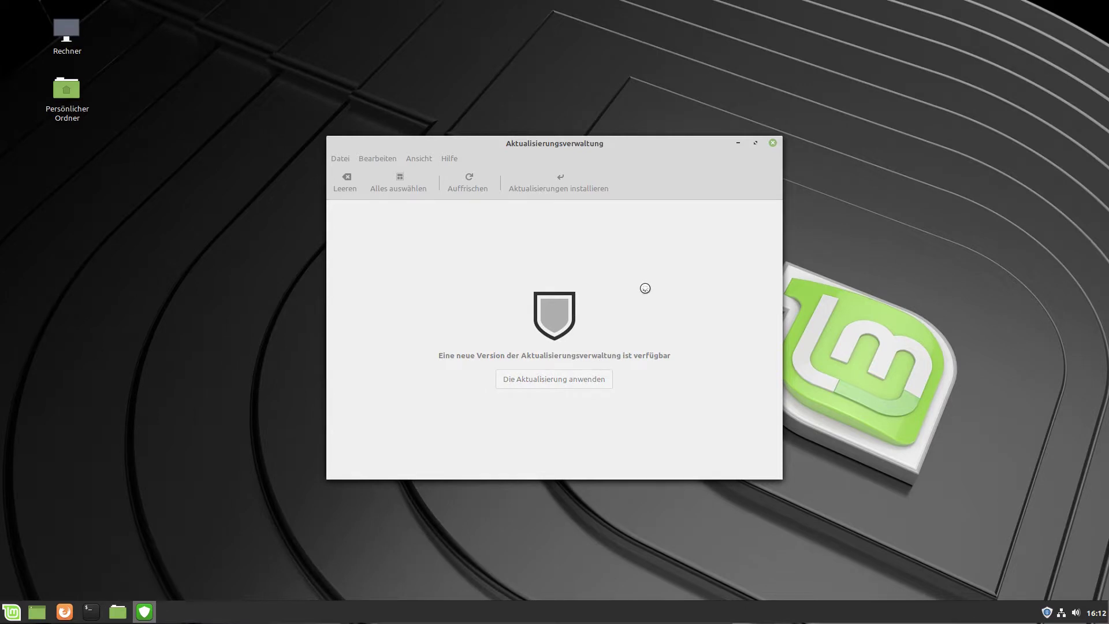
key("Escape")
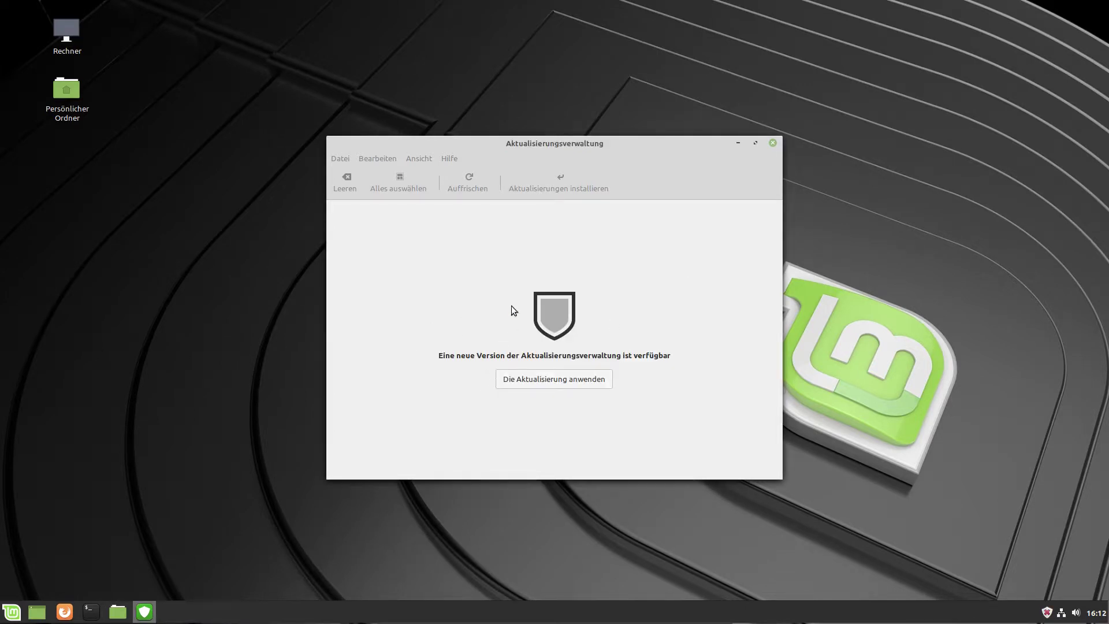
left_click(562, 379)
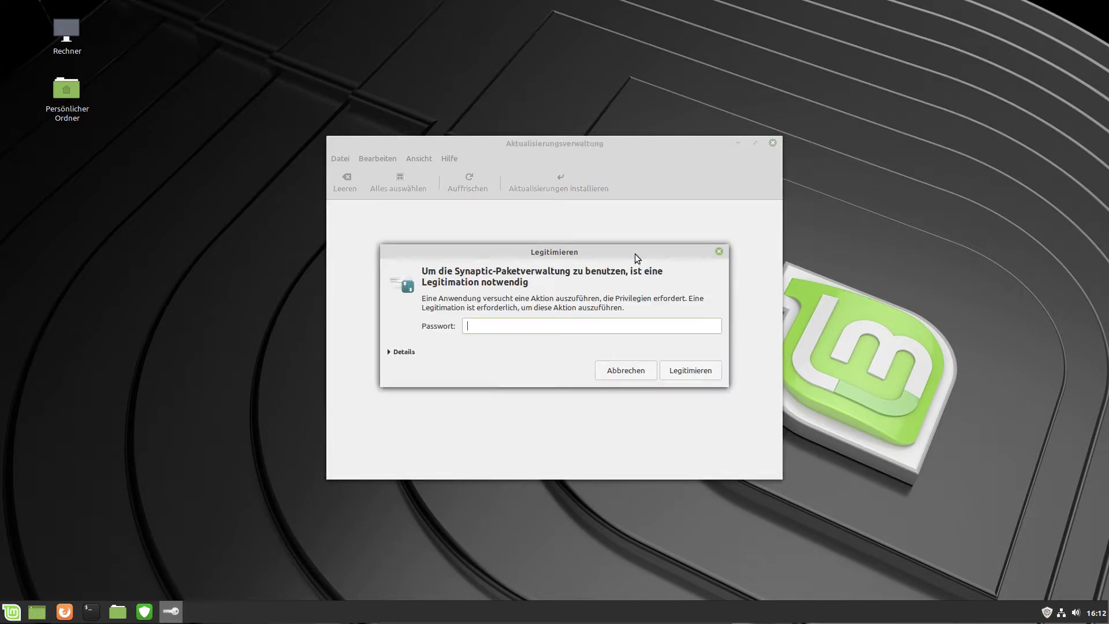
type("••••••••••••")
key("Return")
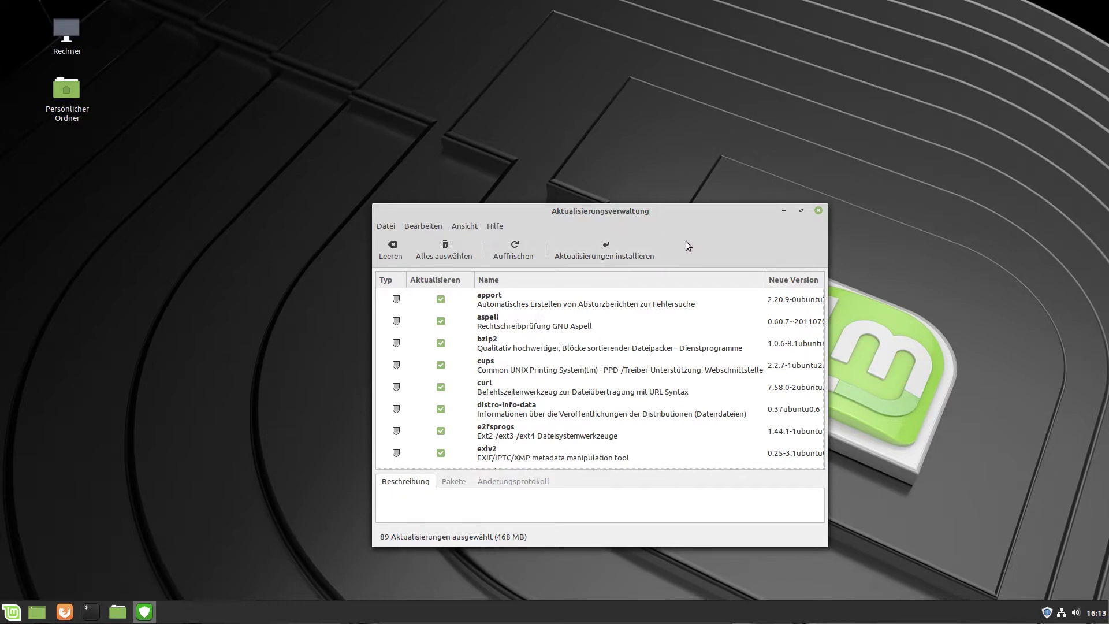
Review the Update Manager's preferences, enable automatic removal of obsolete kernels and dependencies with the account password, and minimise the manager
left_click(435, 230)
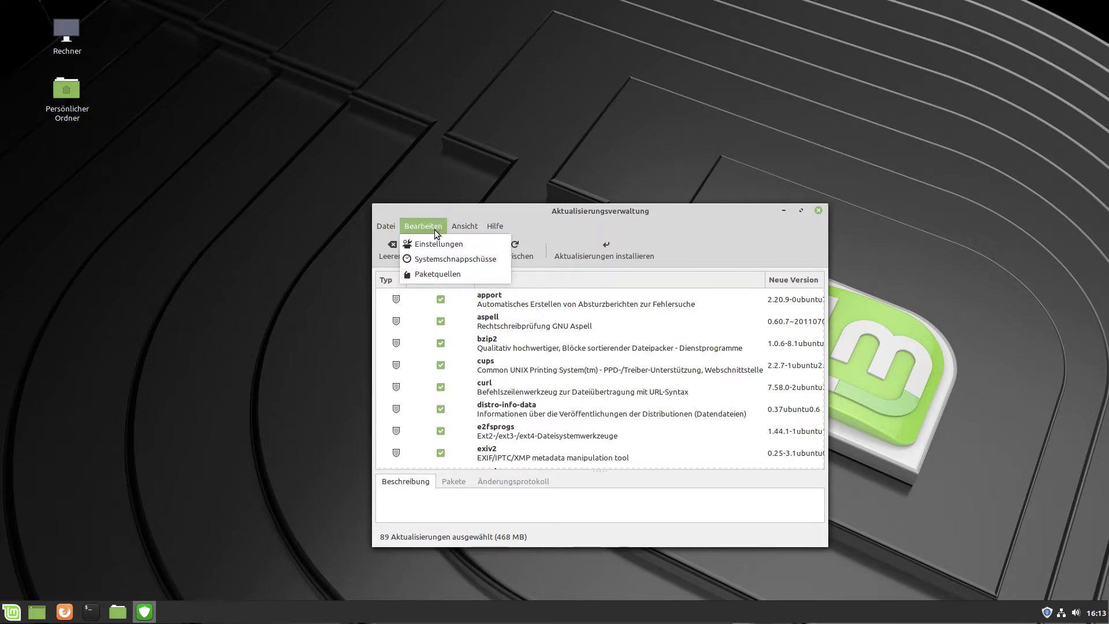
left_click(432, 242)
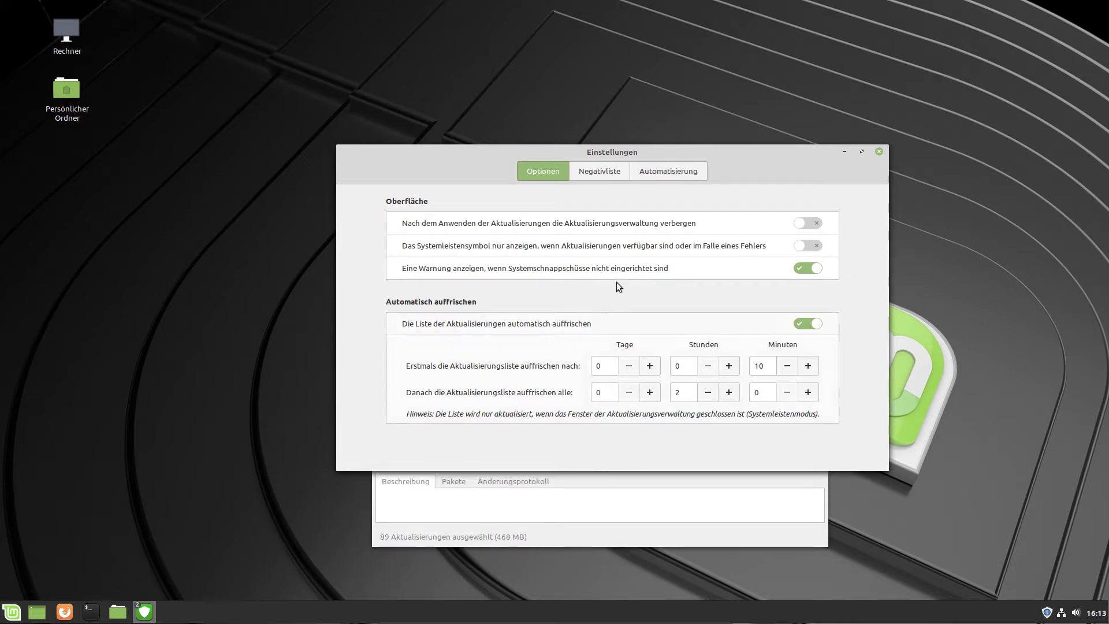
left_click(603, 177)
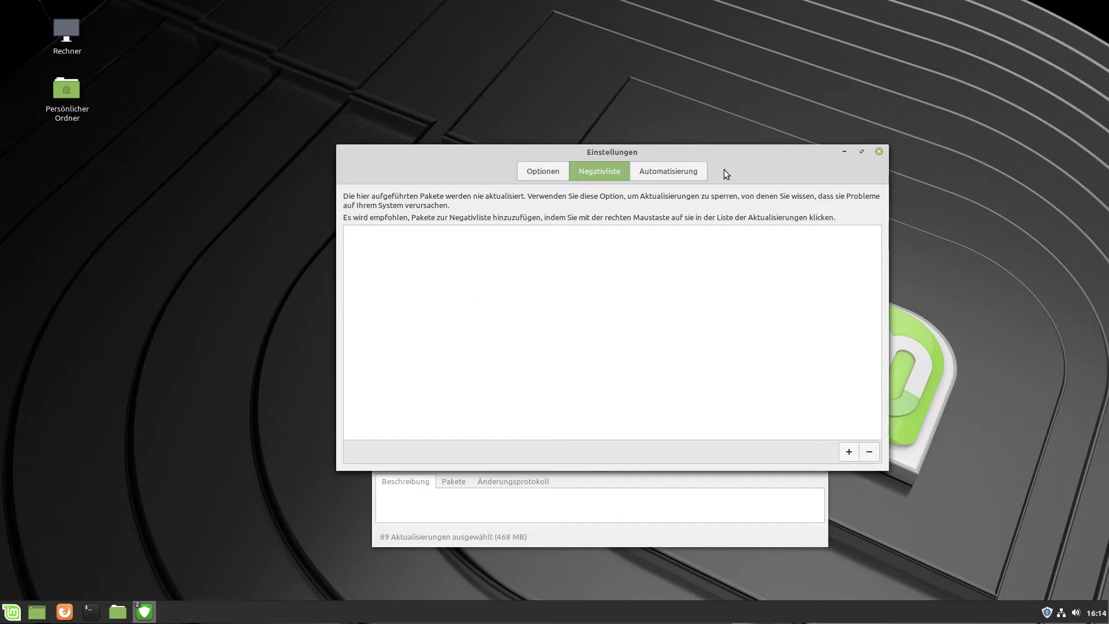
left_click(696, 172)
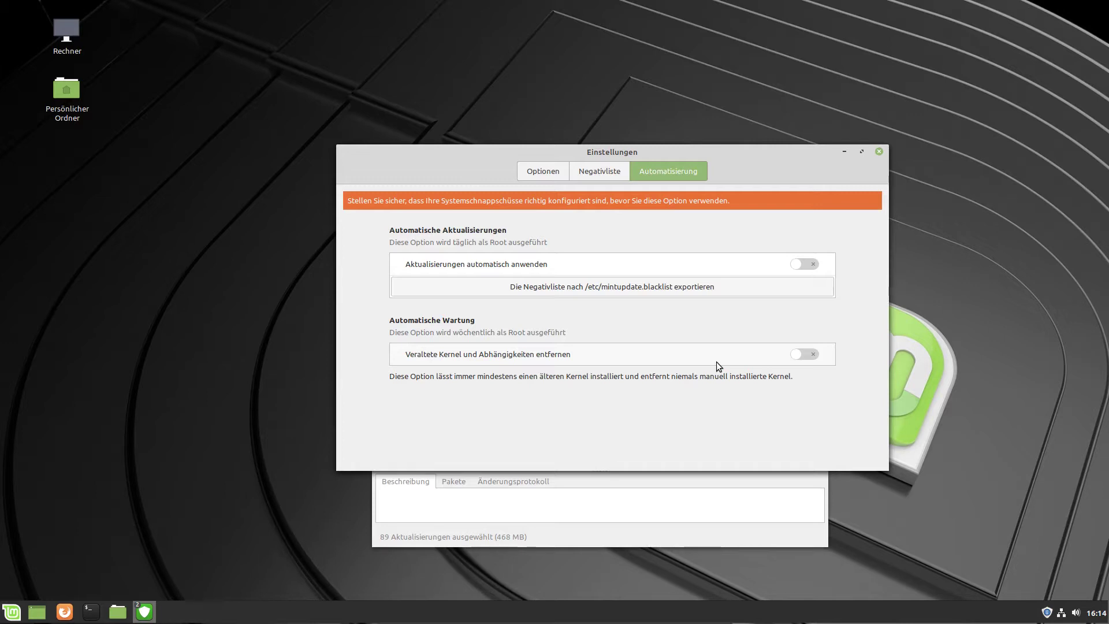
left_click(809, 349)
type("•")
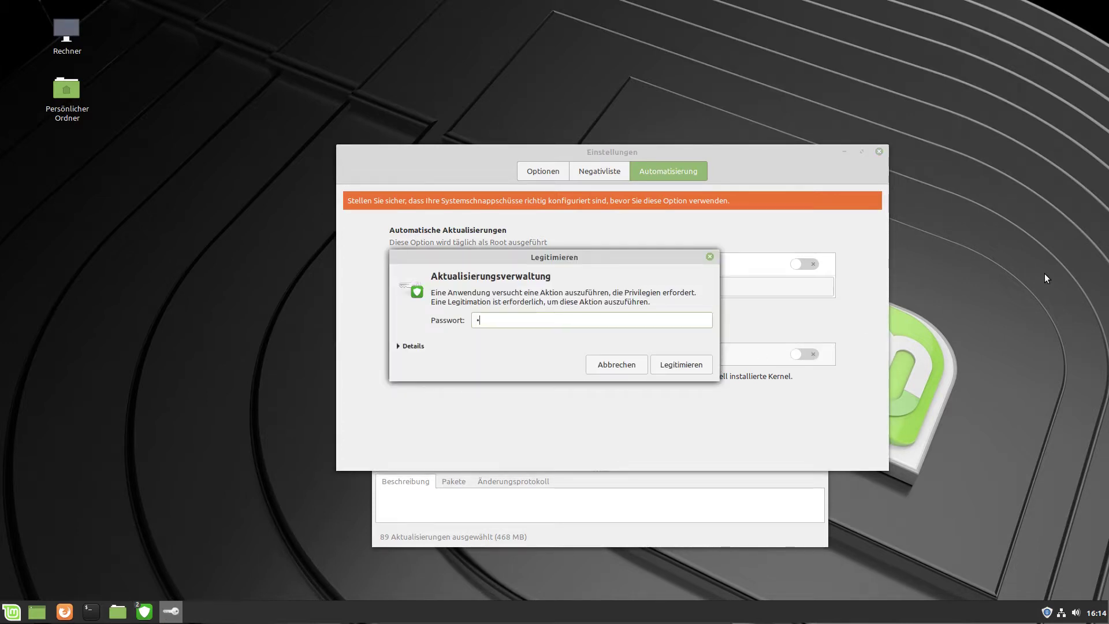
type("••••••••••••")
key("Return")
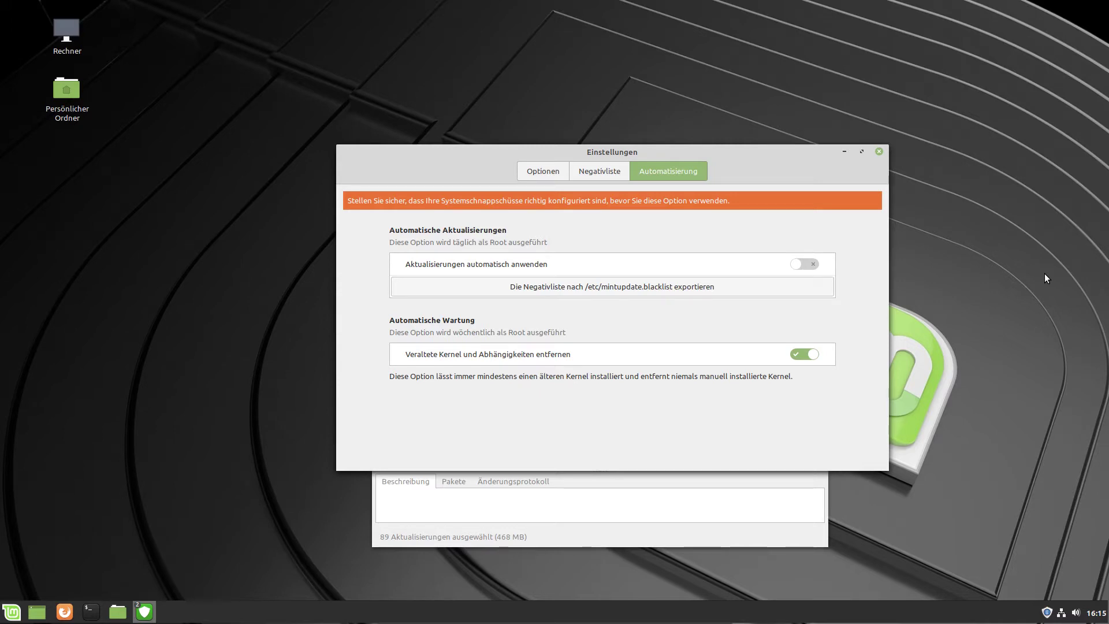
key("Escape")
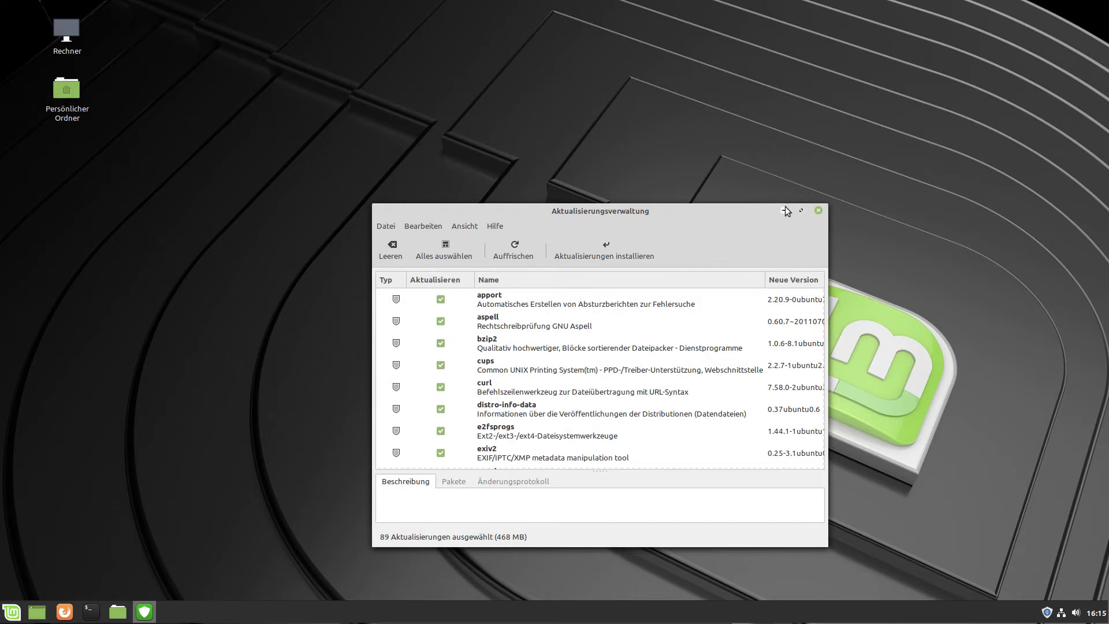
left_click(785, 210)
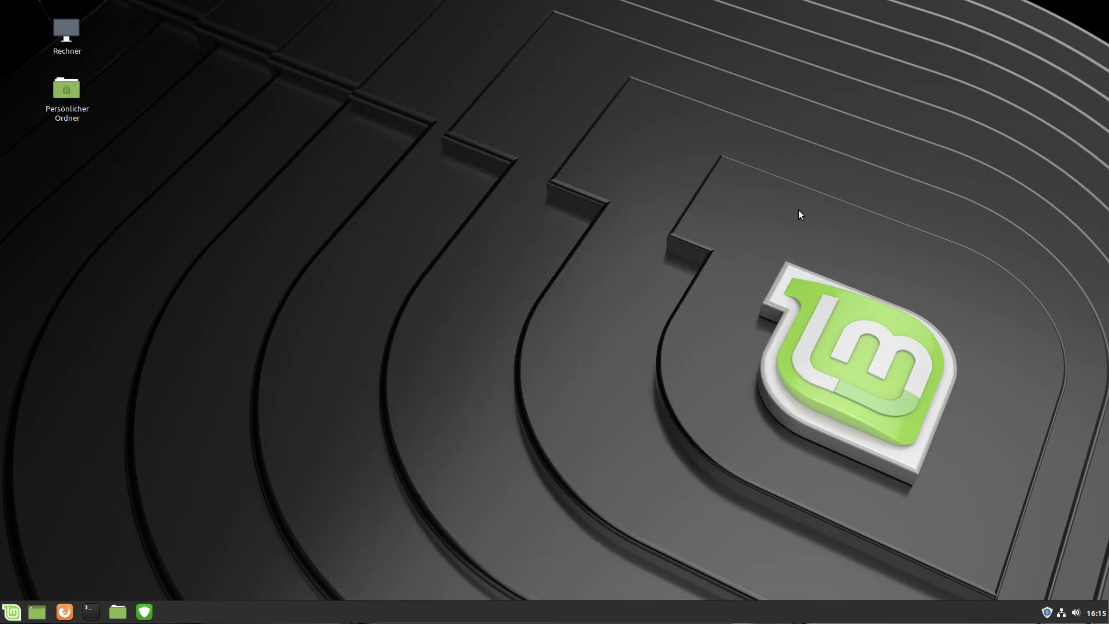